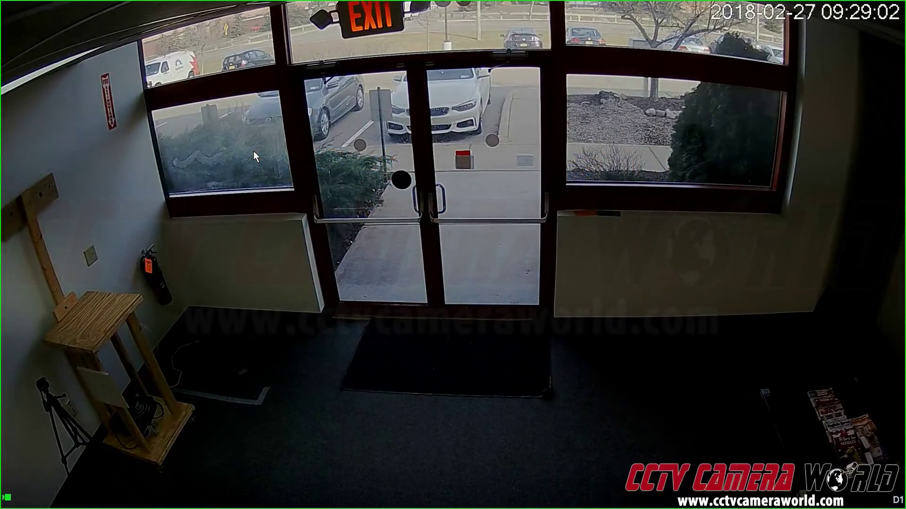
# Bring up the Main Menu over camera D1's live view.
pyautogui.rightClick(254, 151)
pyautogui.click(270, 274)
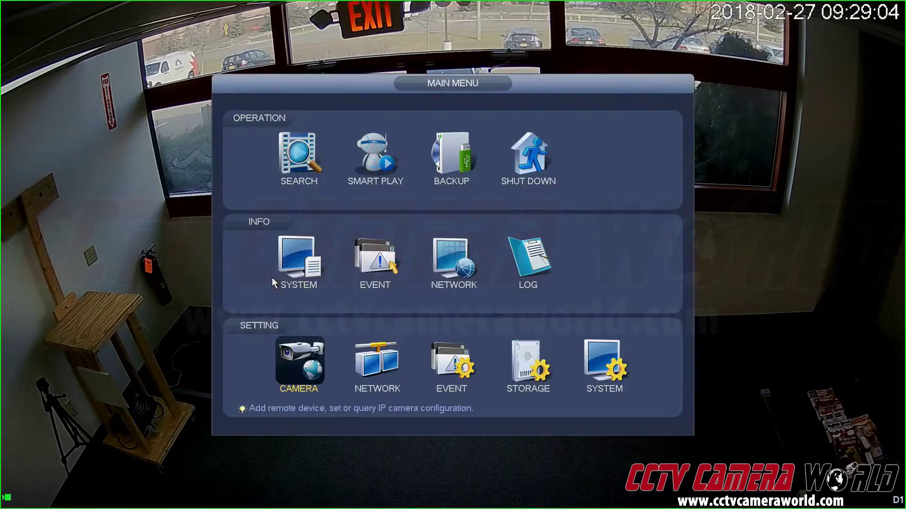
# Open the Camera Image page for channel D1.
pyautogui.click(301, 341)
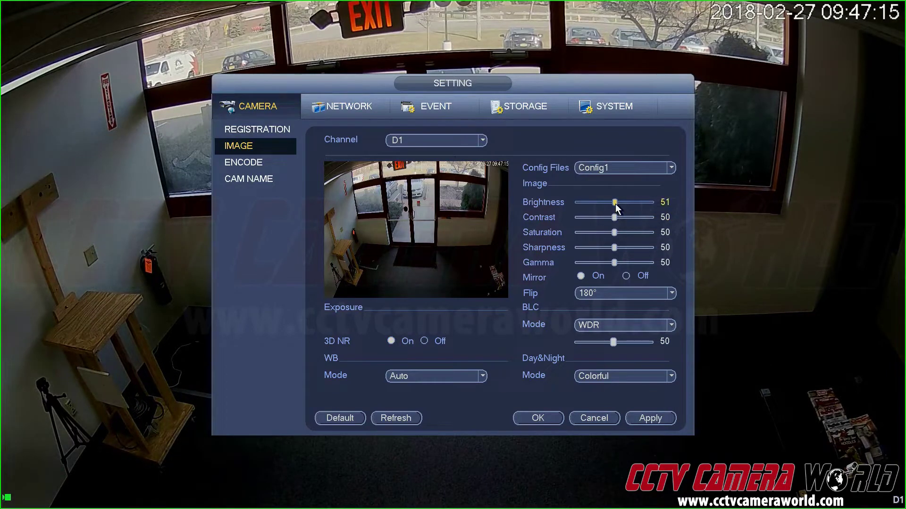
# Set D1 to brightness 25, contrast 21, saturation 72 and flip 0°, and apply.
pyautogui.moveTo(615, 207); pyautogui.dragTo(597, 209)
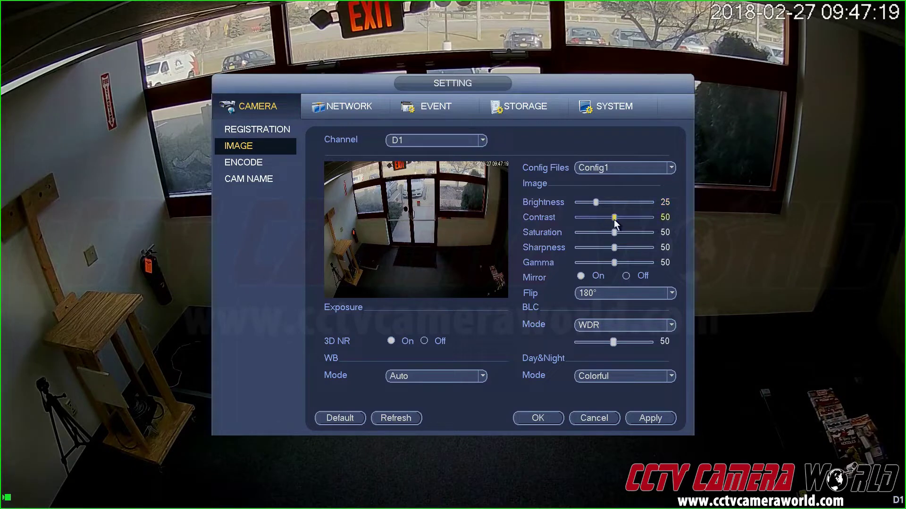
pyautogui.moveTo(616, 218); pyautogui.dragTo(631, 241)
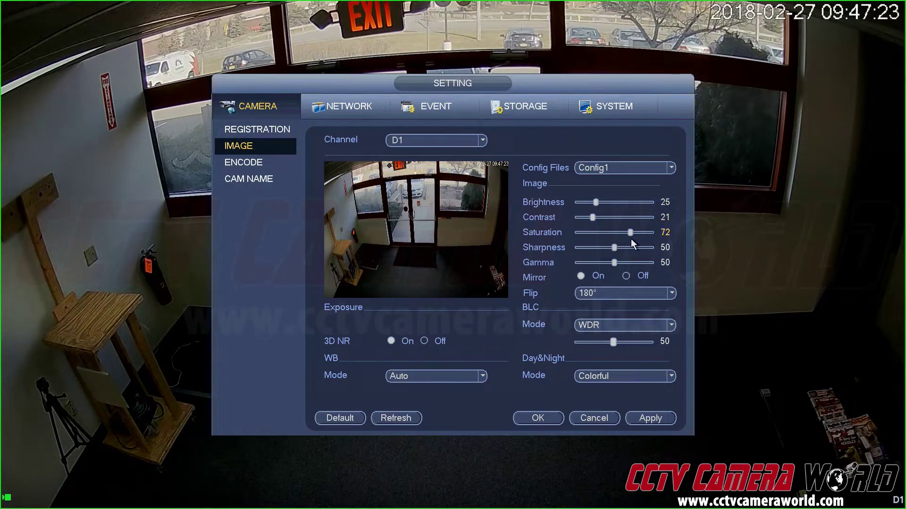
pyautogui.click(595, 296)
pyautogui.click(592, 305)
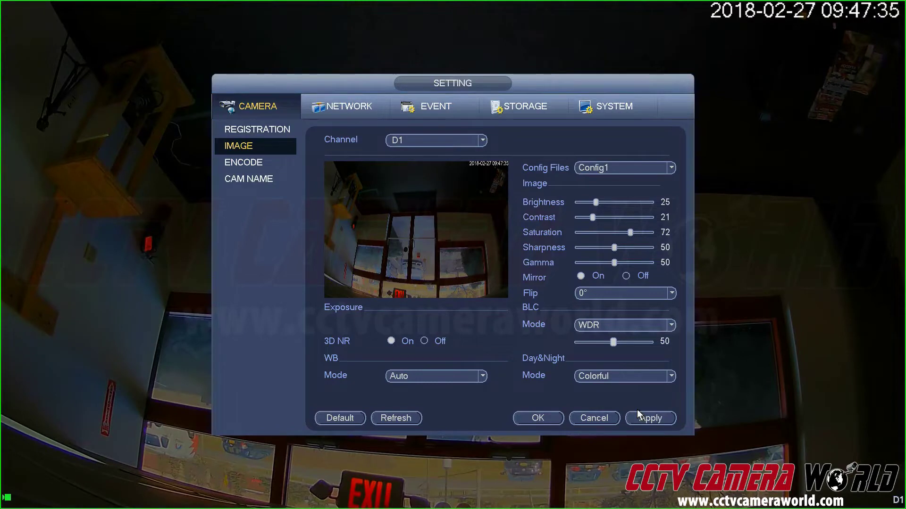
# Exit to live view and reopen D1's camera image settings from the Main Menu.
pyautogui.rightClick(638, 340)
pyautogui.rightClick(647, 314)
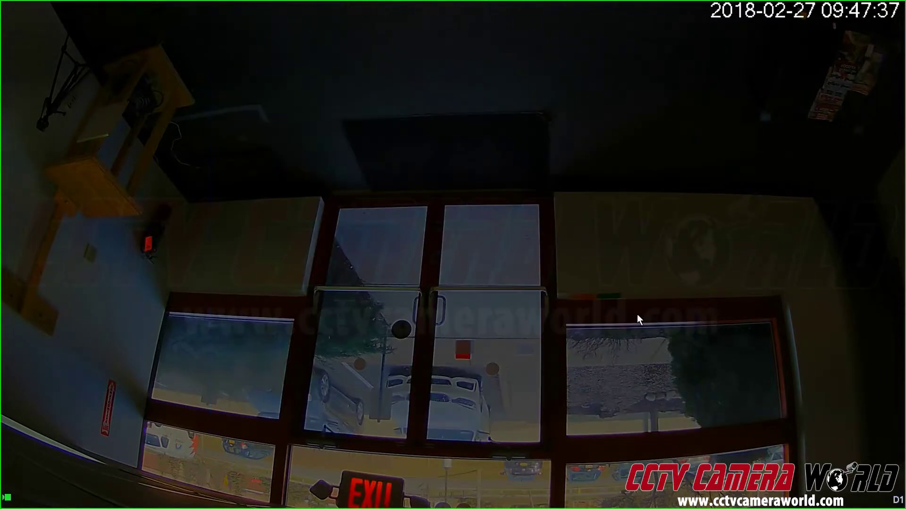
pyautogui.rightClick(637, 315)
pyautogui.click(656, 434)
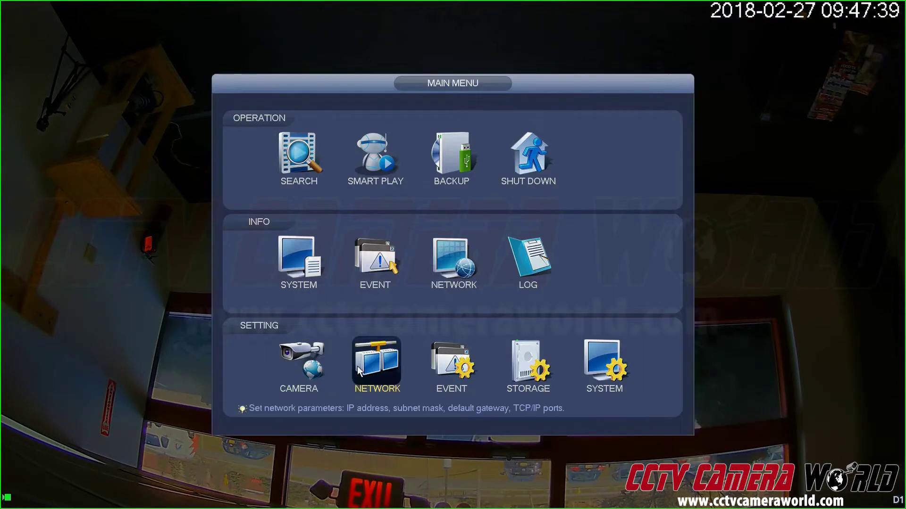
pyautogui.click(302, 361)
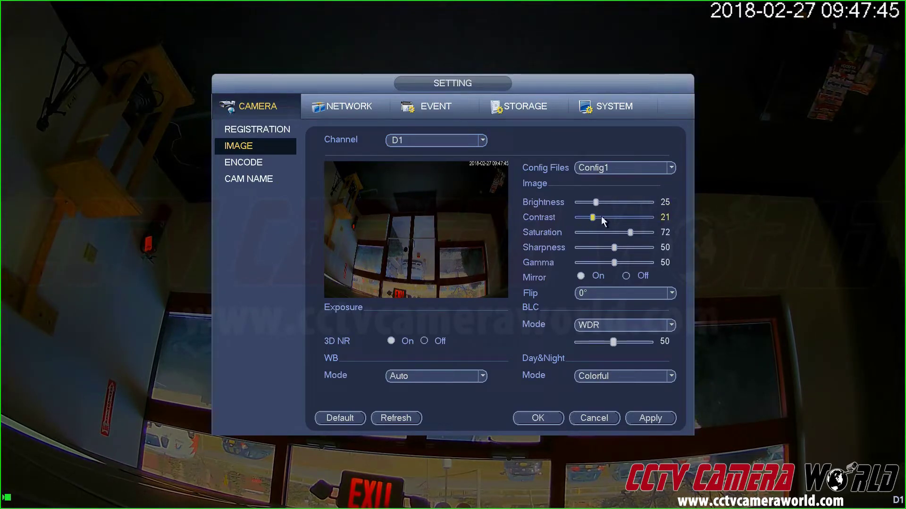
# Restore brightness 51, contrast 50, saturation 49 and flip 180° on D1.
pyautogui.moveTo(596, 202); pyautogui.dragTo(615, 231)
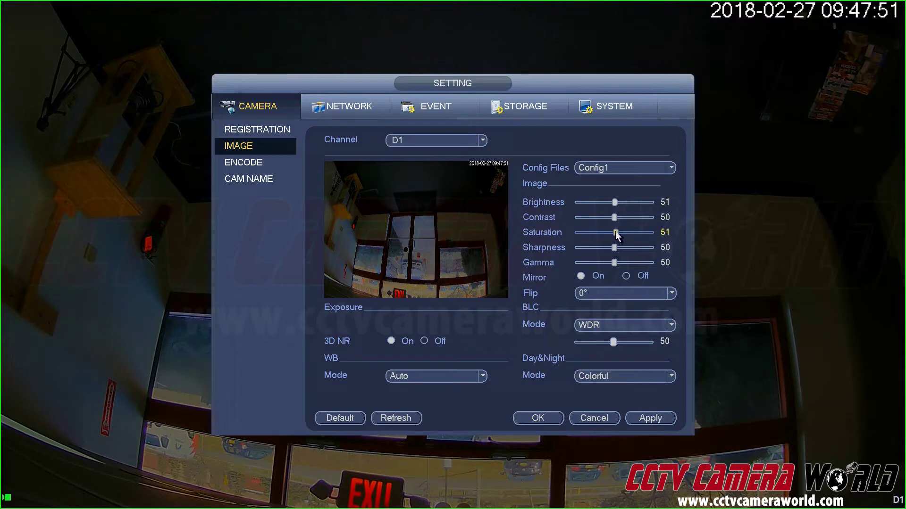
pyautogui.click(599, 297)
pyautogui.click(595, 316)
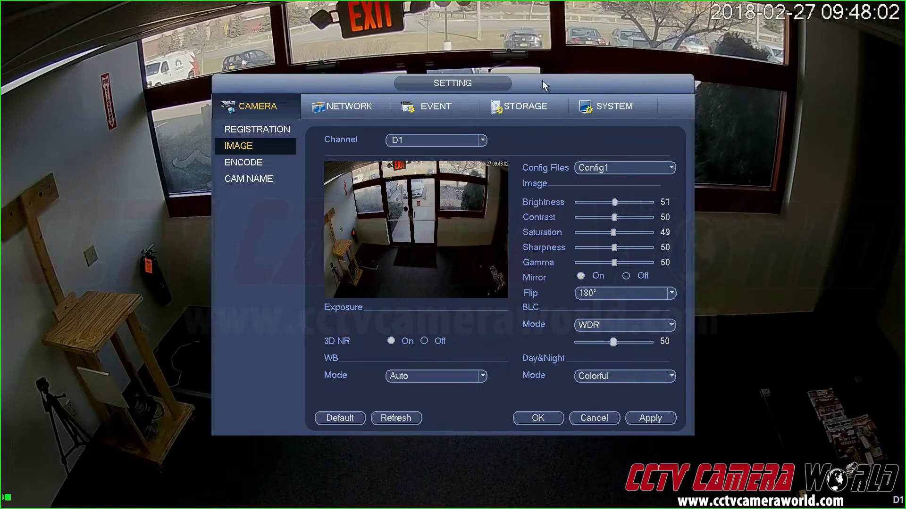
# Switch D1's BLC mode from WDR to Stop and apply.
pyautogui.click(591, 327)
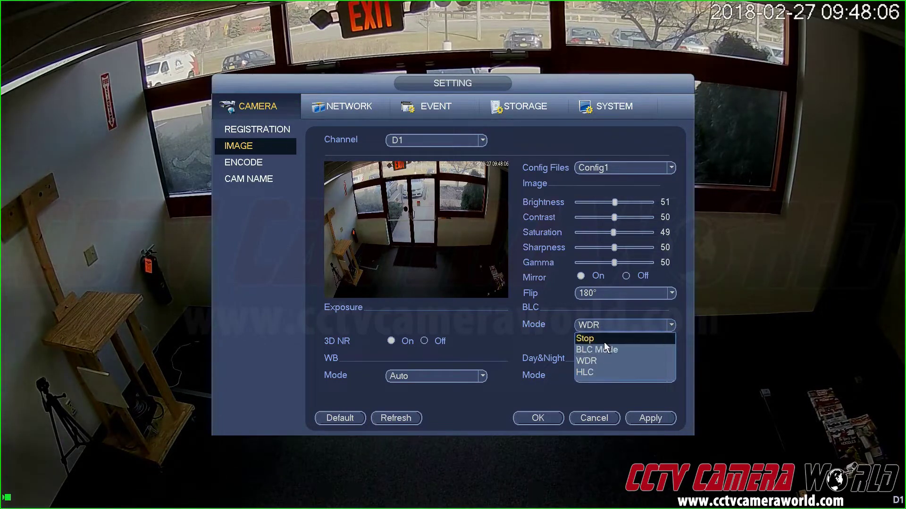
pyautogui.click(605, 340)
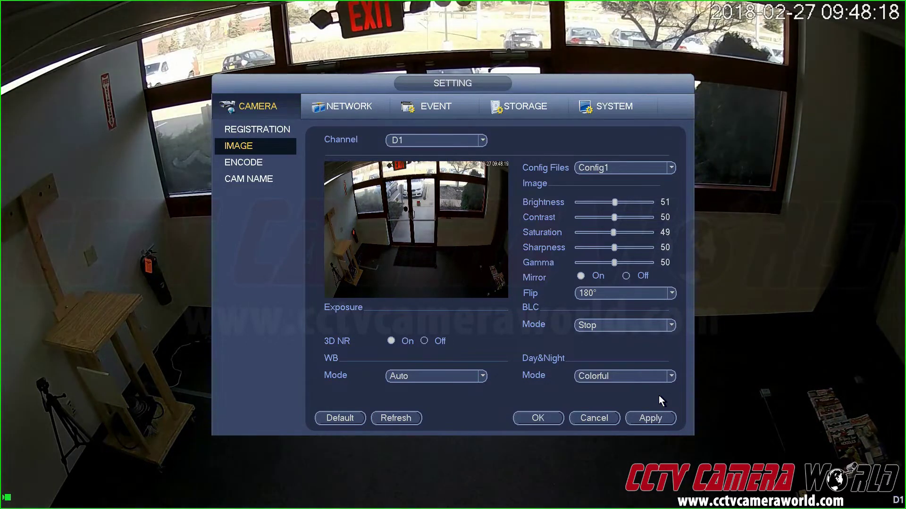
# Leave the settings for D1's full-screen live view and bring up its quick menu.
pyautogui.rightClick(728, 310)
pyautogui.rightClick(728, 309)
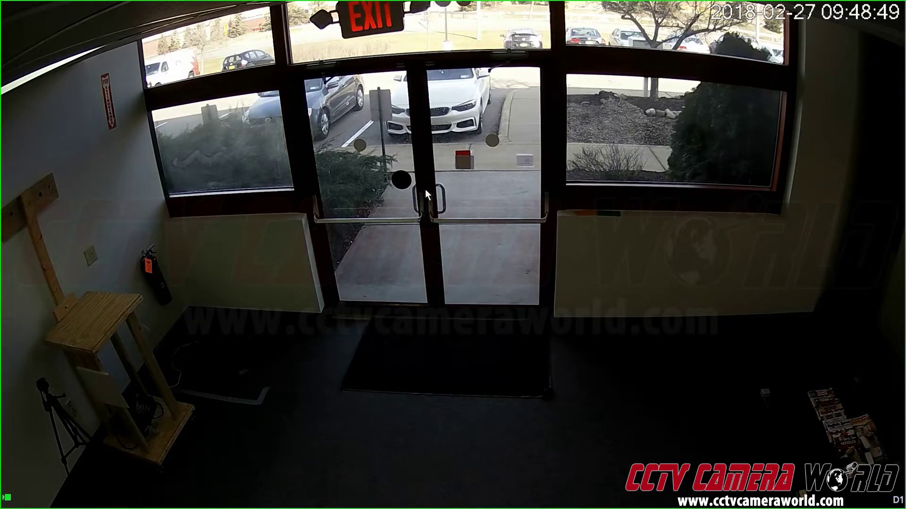
pyautogui.rightClick(453, 152)
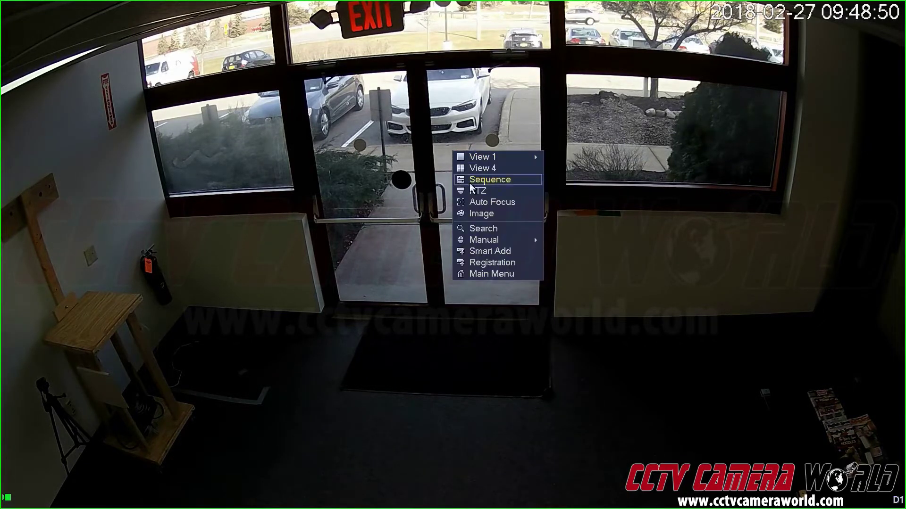
# Set D1's BLC mode back to WDR at level 50, then return to live view.
pyautogui.click(503, 277)
pyautogui.click(319, 355)
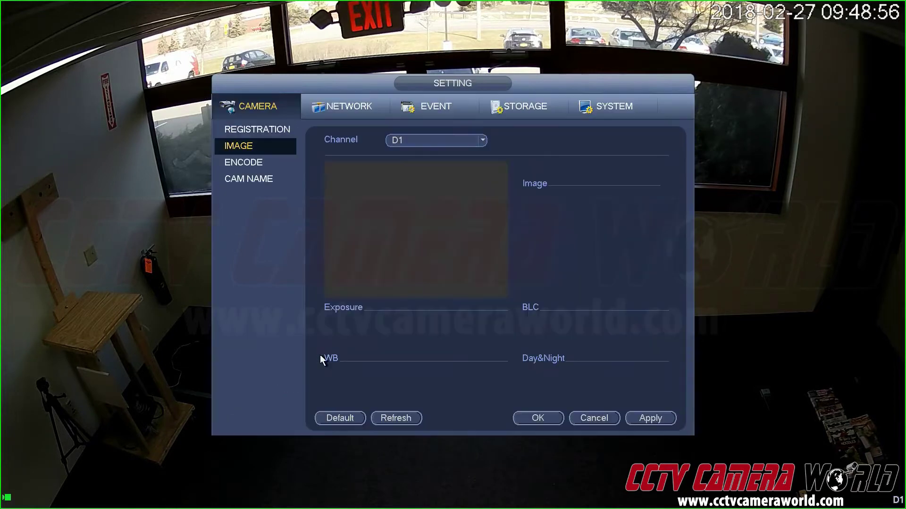
pyautogui.click(626, 325)
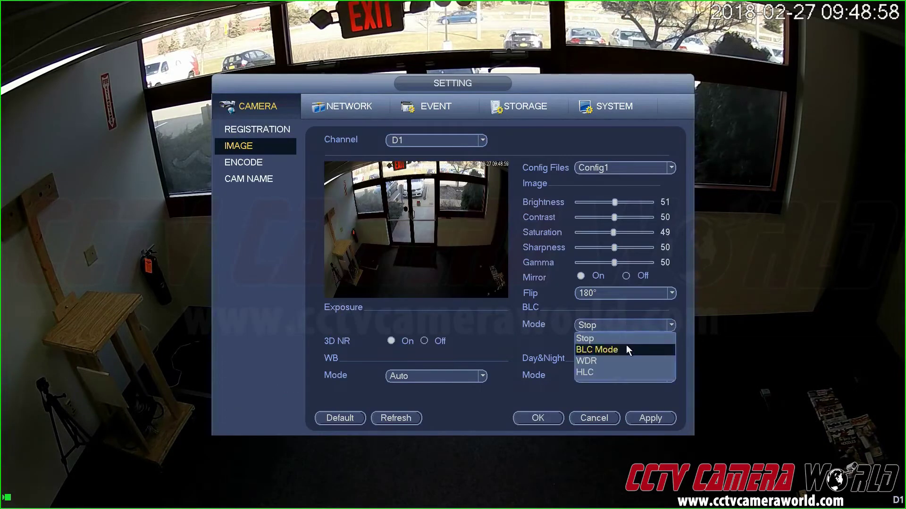
pyautogui.click(627, 362)
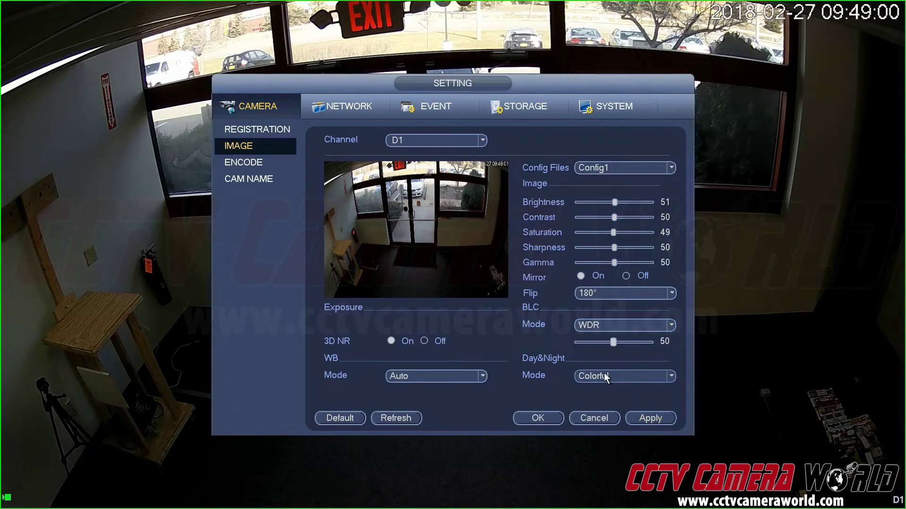
pyautogui.rightClick(474, 242)
pyautogui.rightClick(474, 242)
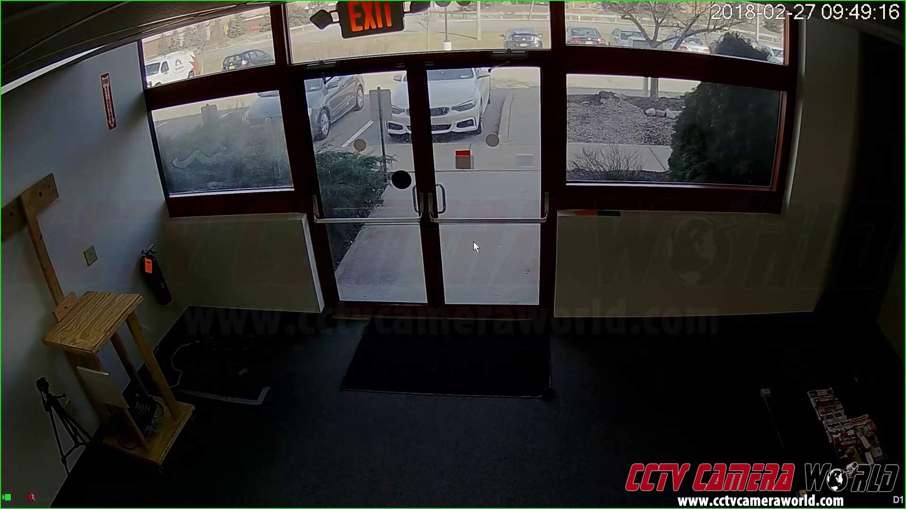
# Reopen D1's image settings and set Day&Night mode to B/W.
pyautogui.rightClick(512, 156)
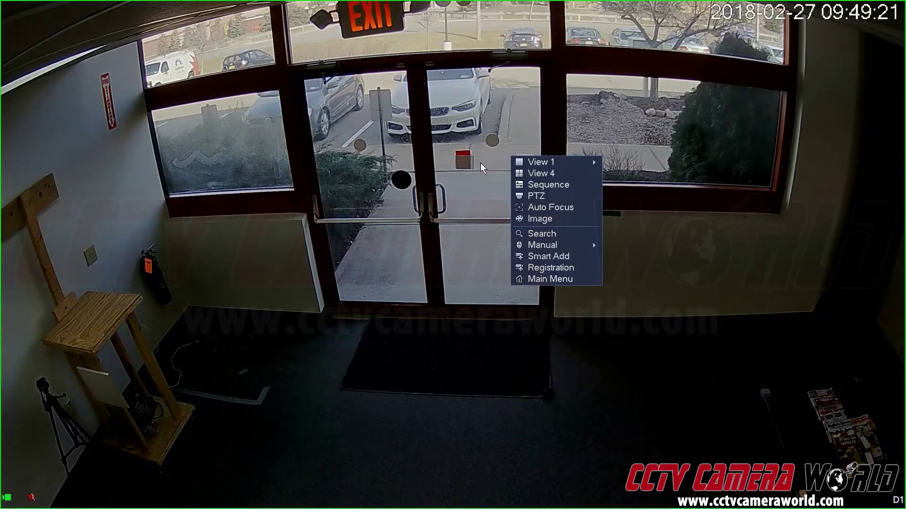
pyautogui.click(547, 279)
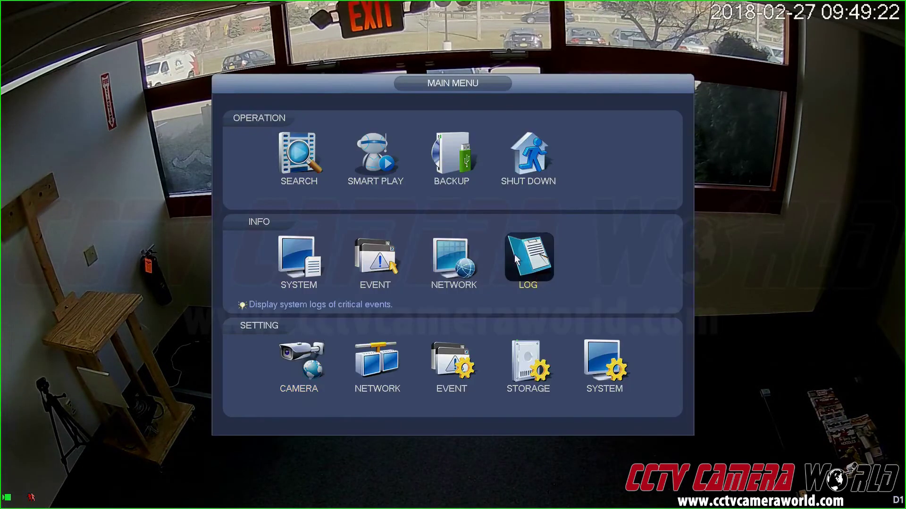
pyautogui.click(329, 347)
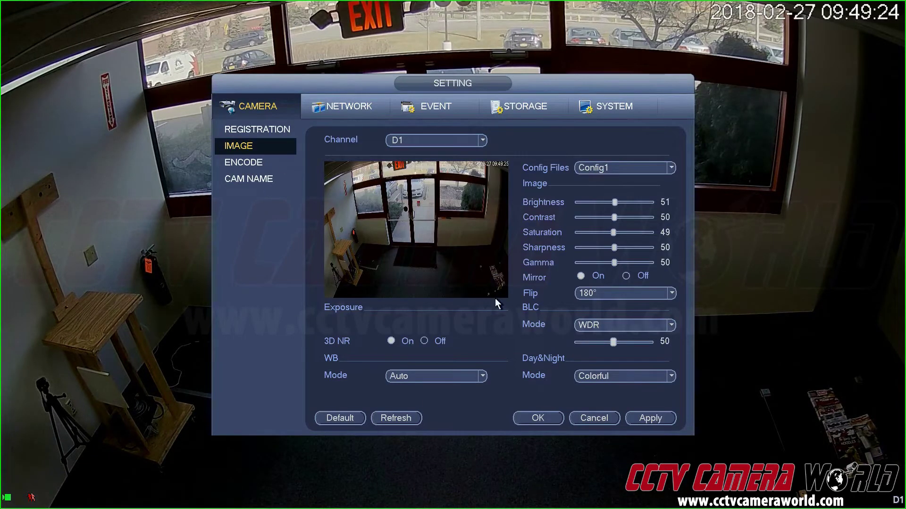
pyautogui.click(594, 374)
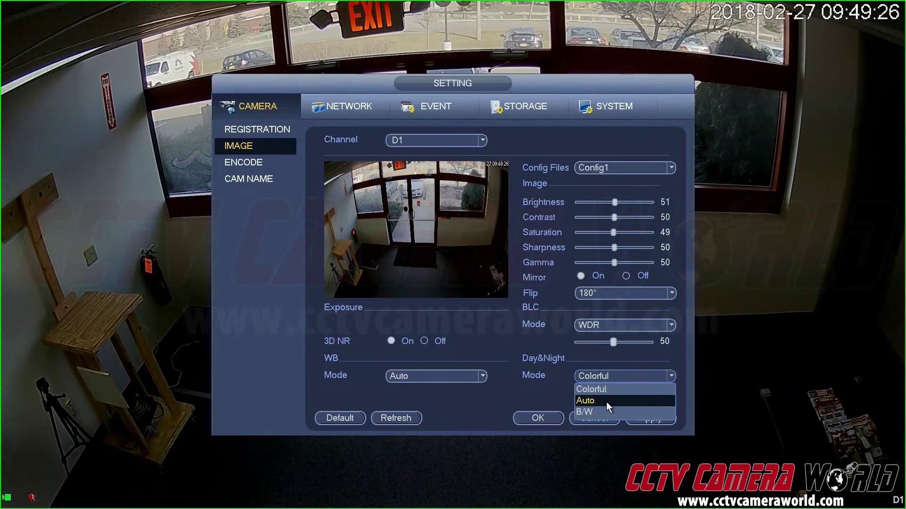
pyautogui.click(601, 413)
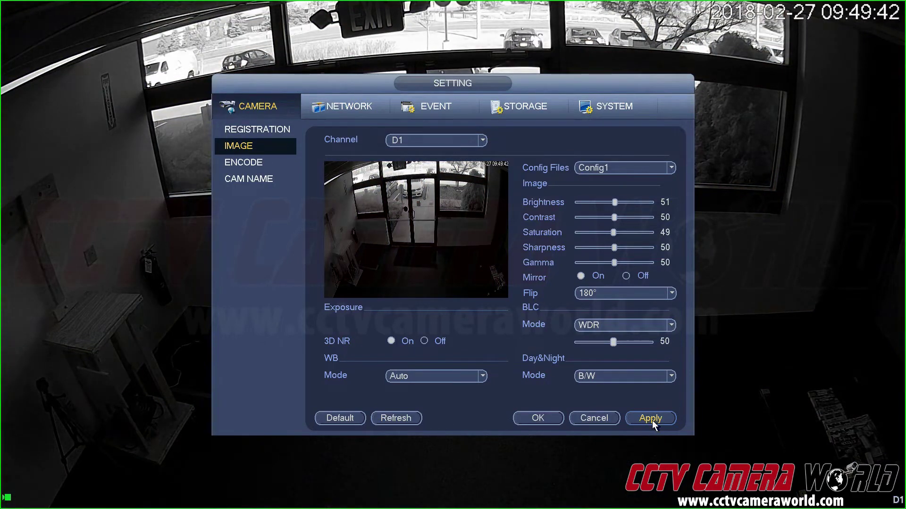
# Check the black-and-white live view, then change D1's Day&Night mode to Auto.
pyautogui.rightClick(619, 380)
pyautogui.rightClick(723, 327)
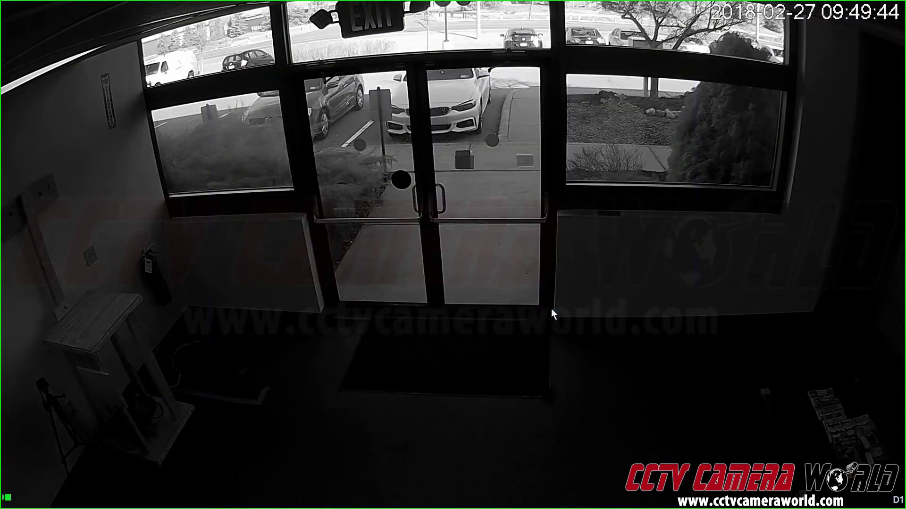
pyautogui.rightClick(506, 260)
pyautogui.click(527, 383)
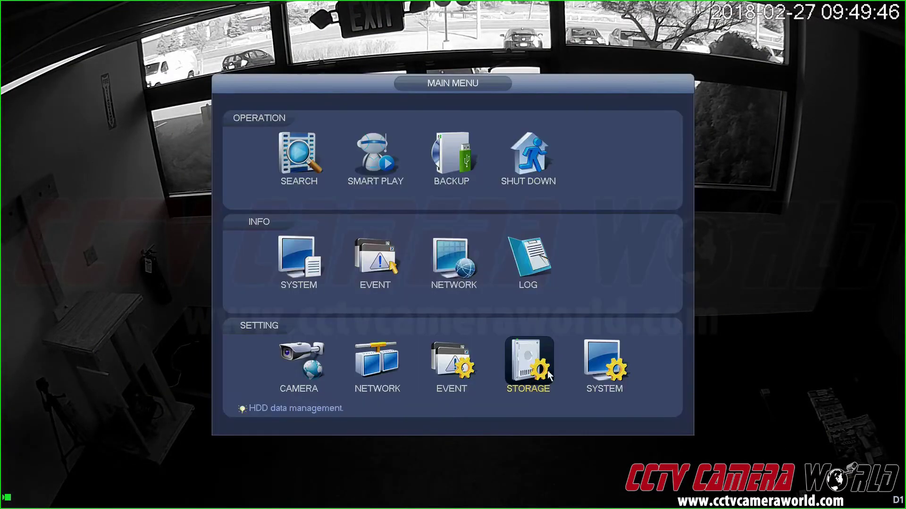
pyautogui.click(377, 356)
pyautogui.click(622, 374)
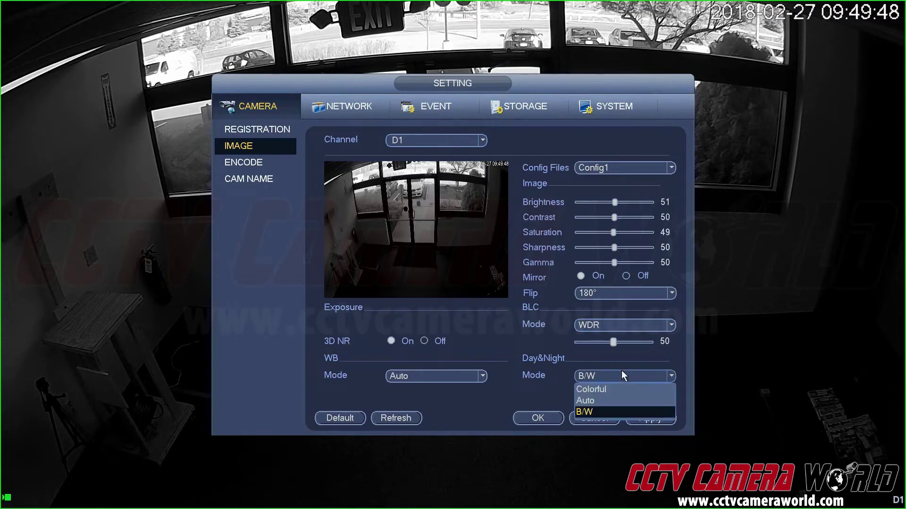
pyautogui.click(614, 401)
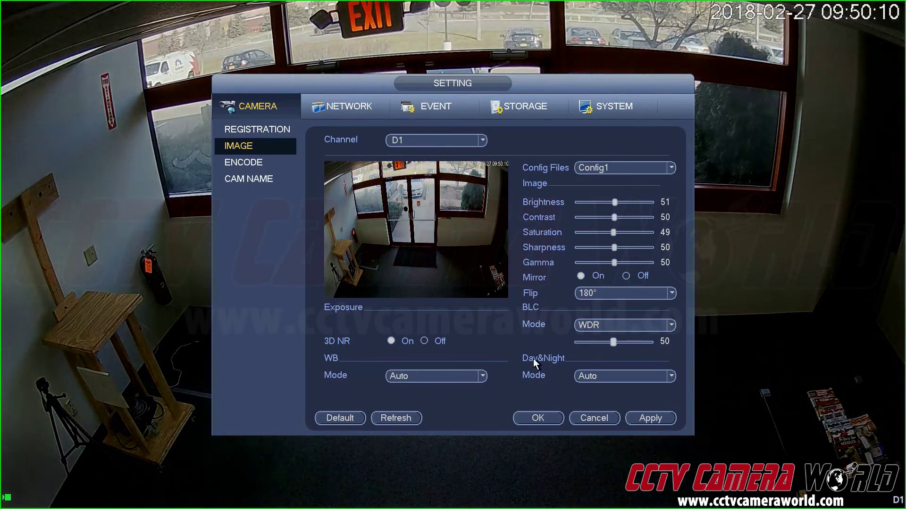
# Confirm the live picture is back in colour, then reopen D1's image settings.
pyautogui.rightClick(533, 359)
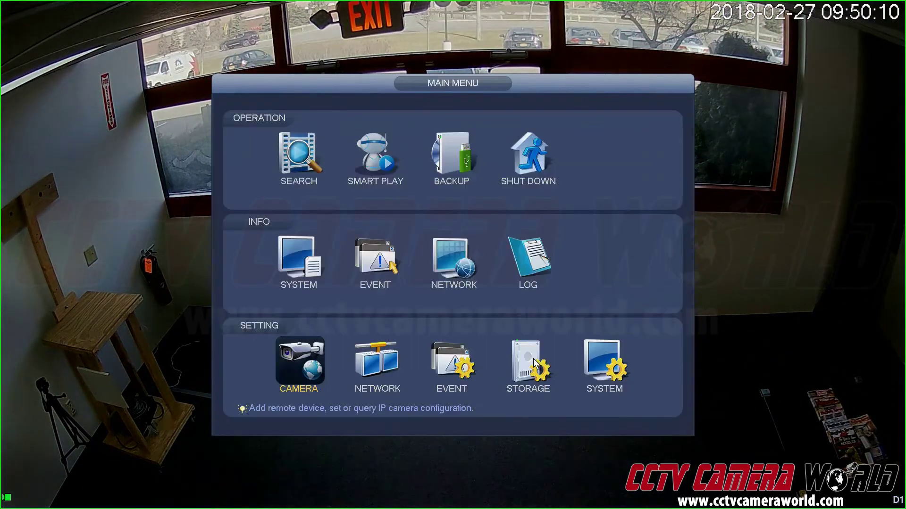
pyautogui.rightClick(533, 358)
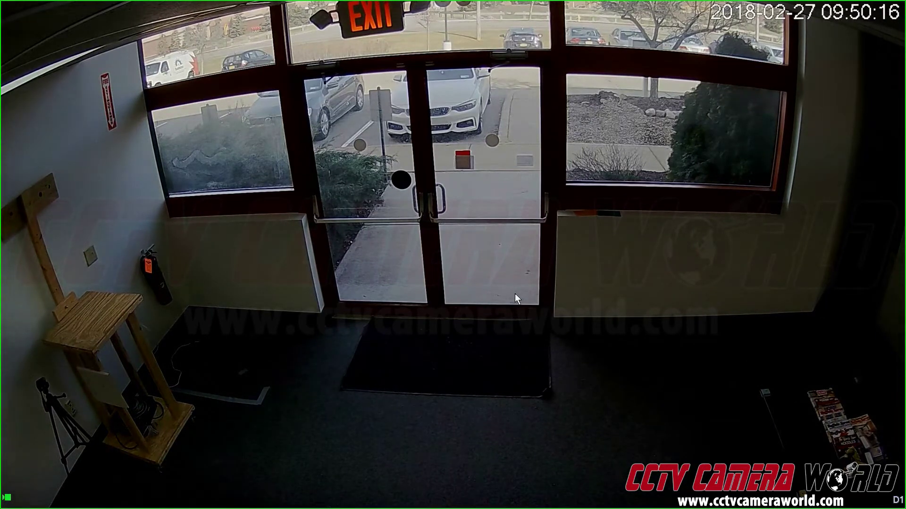
pyautogui.rightClick(550, 280)
pyautogui.click(542, 440)
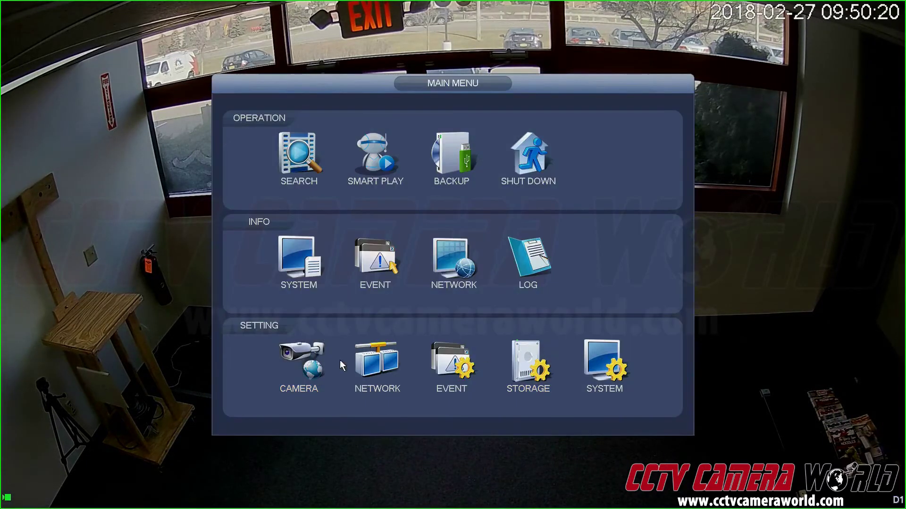
pyautogui.click(307, 355)
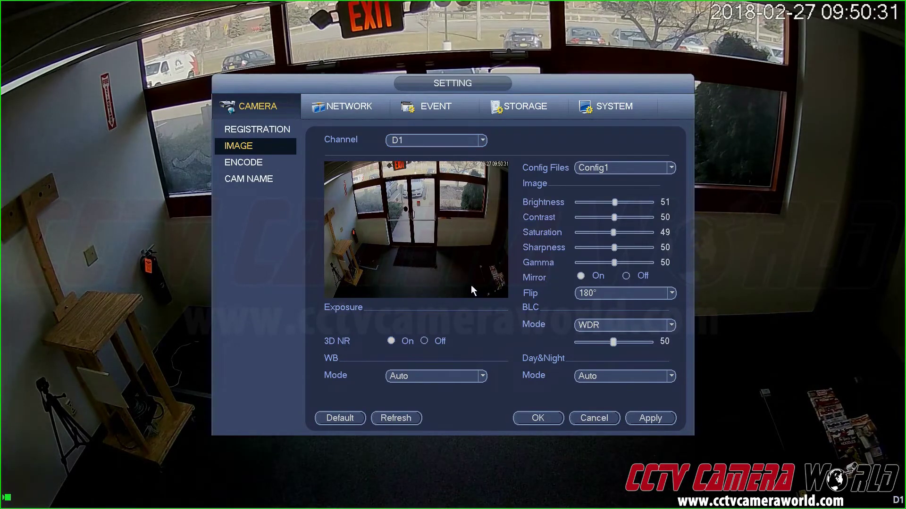
pyautogui.click(430, 340)
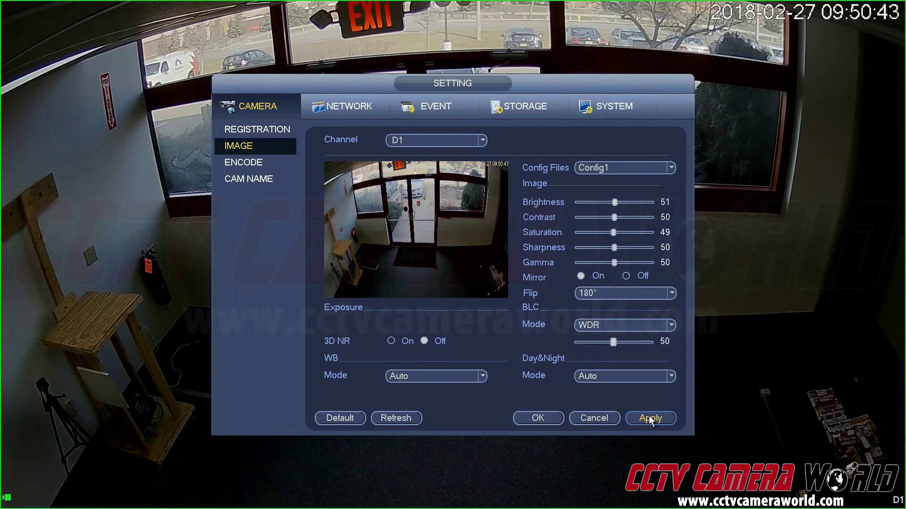
pyautogui.click(390, 342)
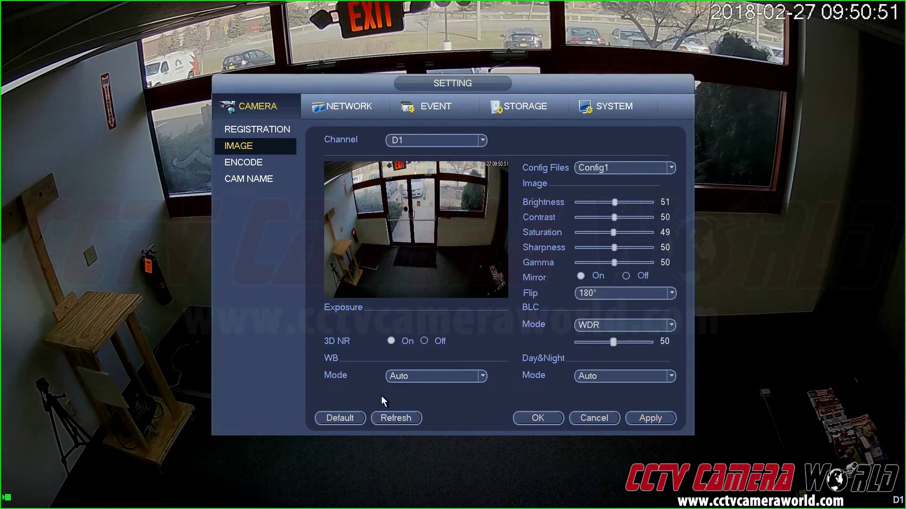
pyautogui.click(419, 378)
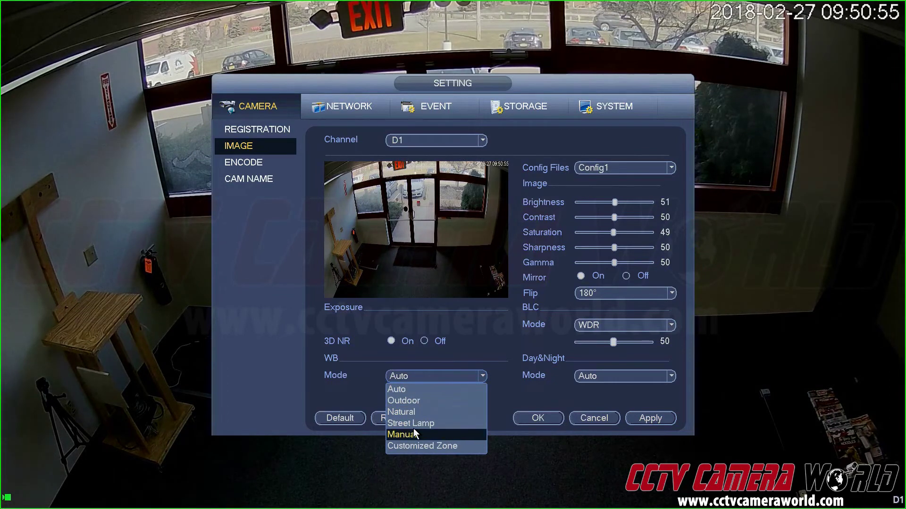
pyautogui.click(422, 401)
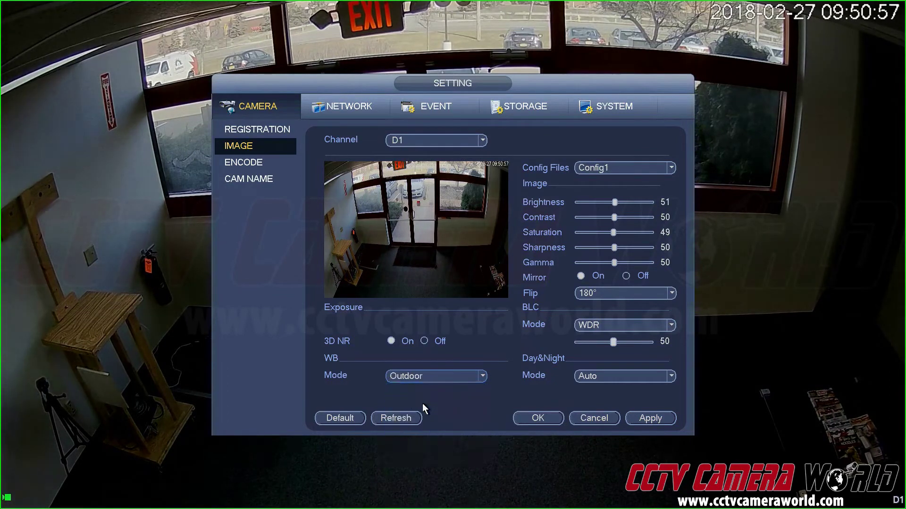
pyautogui.click(670, 419)
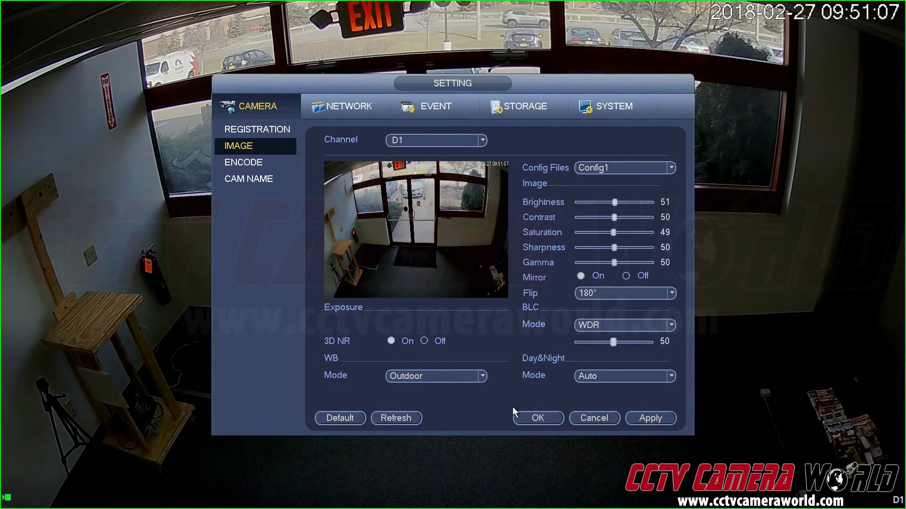
pyautogui.click(468, 378)
pyautogui.click(421, 383)
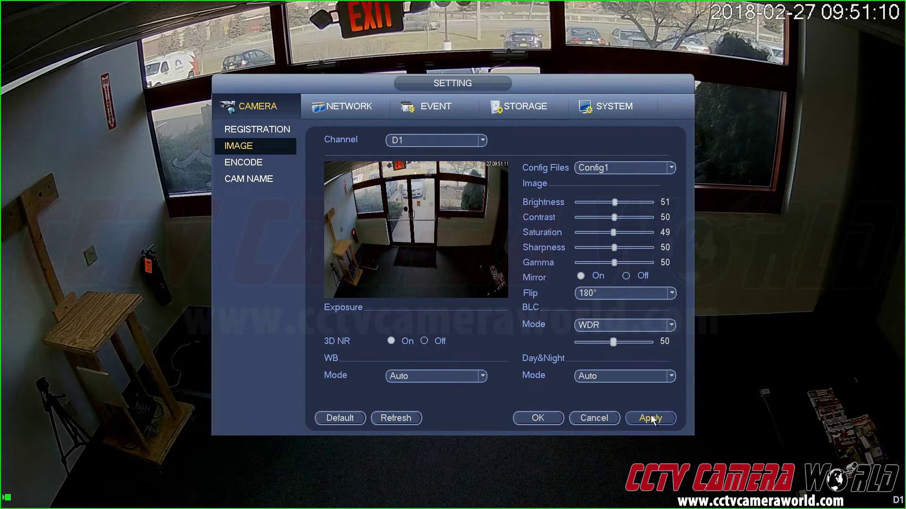
pyautogui.click(429, 142)
# Cycle the image settings through channels D2, D3, D4 and back to D1.
pyautogui.click(424, 153)
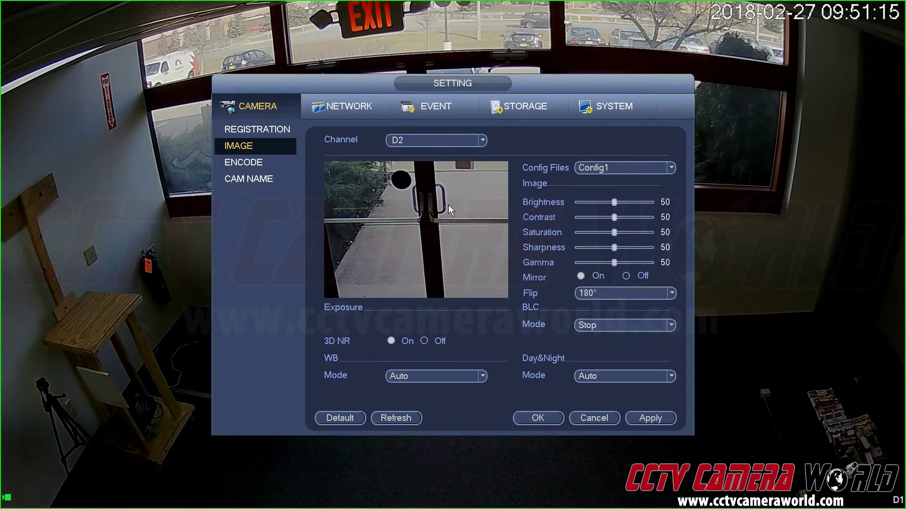
pyautogui.click(434, 144)
pyautogui.click(452, 152)
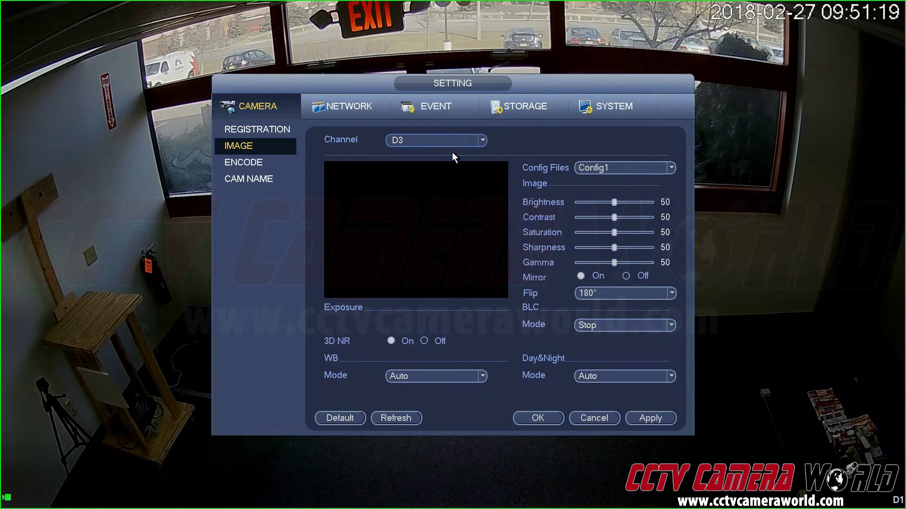
pyautogui.click(443, 139)
pyautogui.click(476, 153)
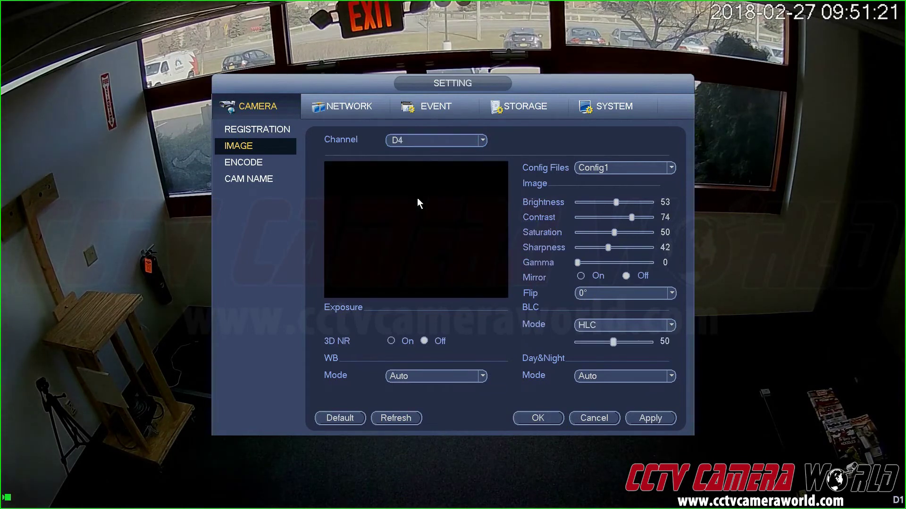
pyautogui.click(415, 140)
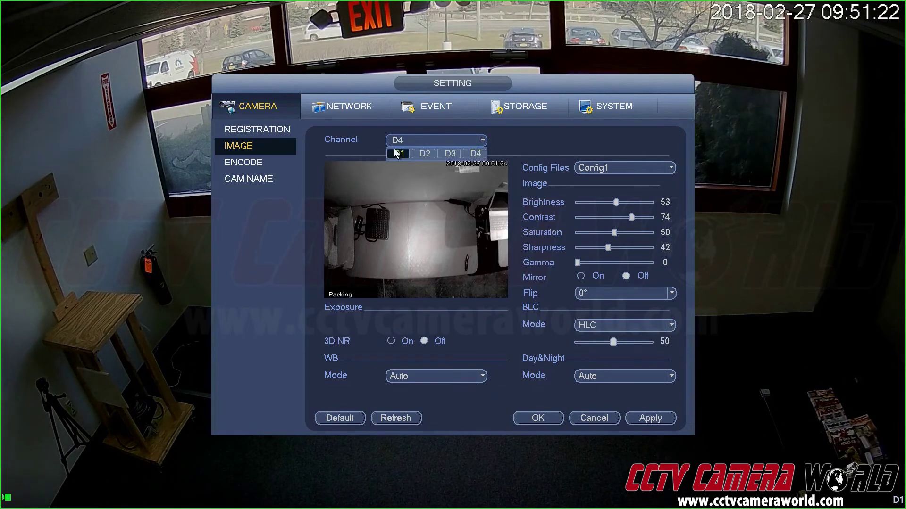
pyautogui.click(392, 149)
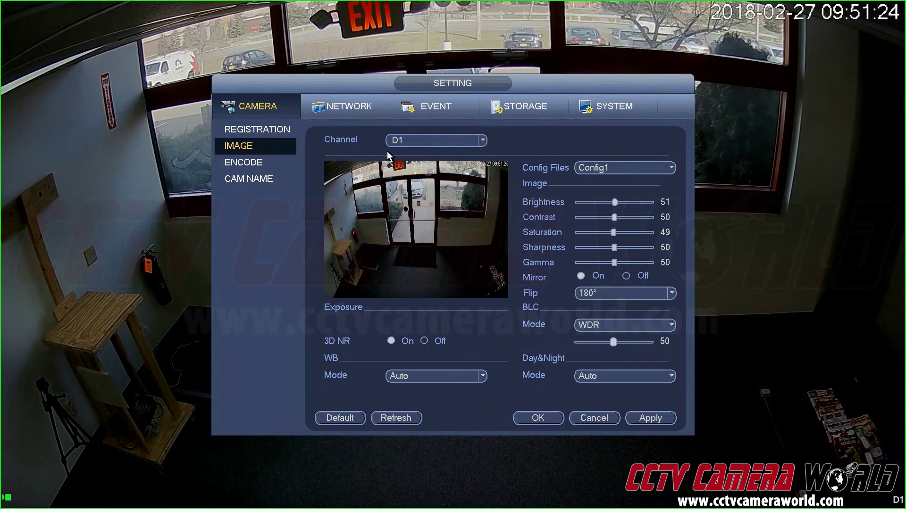
# View the CAM NAME page, then show the Registration list of cameras D1–D4.
pyautogui.click(250, 180)
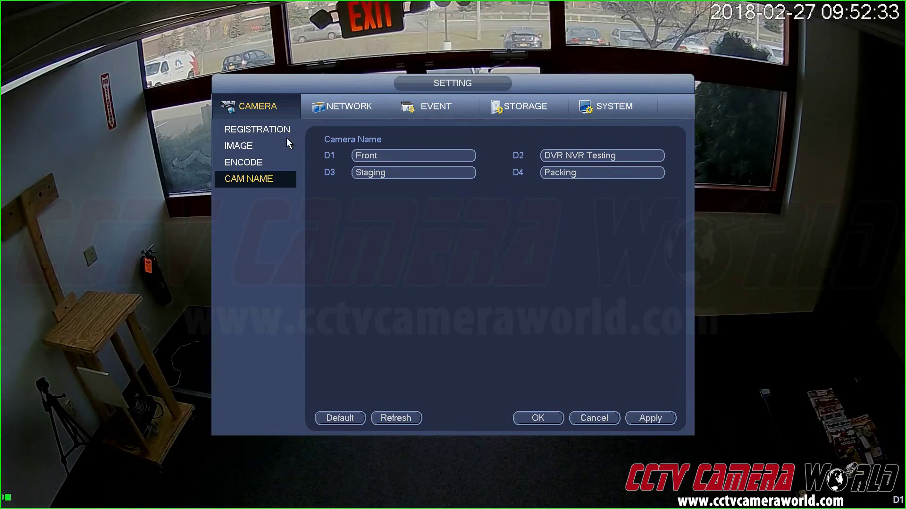
pyautogui.click(269, 145)
pyautogui.click(257, 132)
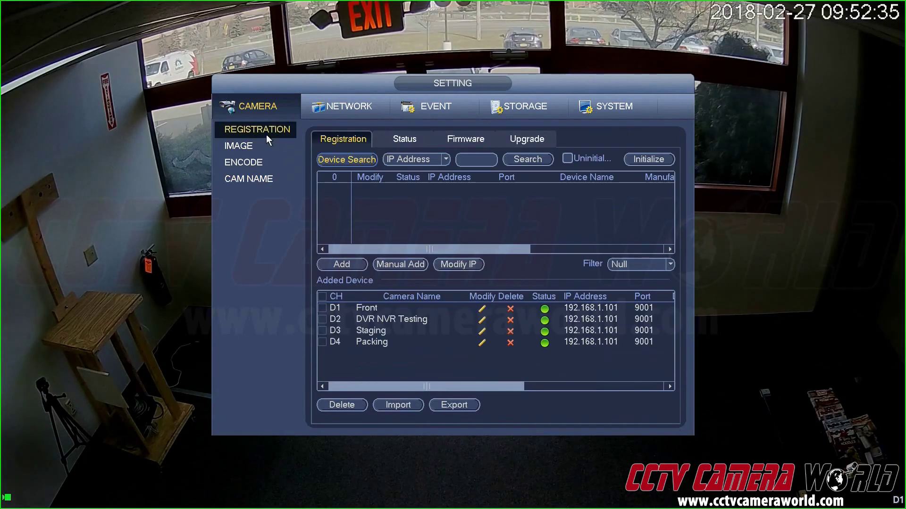